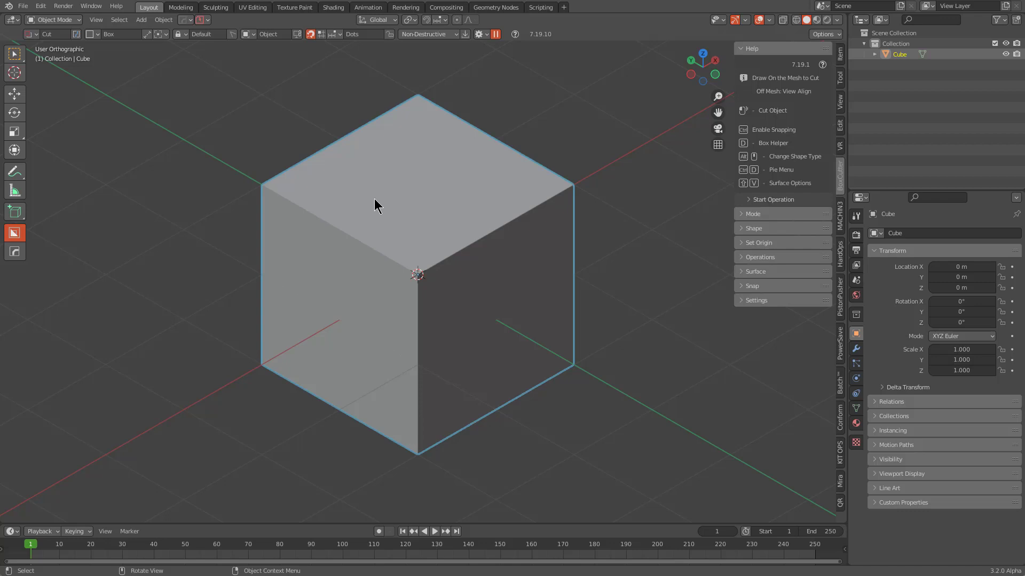
# - Open the cube's mesh for editing and stretch it along the X axis
pyautogui.moveTo(364, 194); pyautogui.dragTo(448, 428, button='middle')
pyautogui.press('Tab')
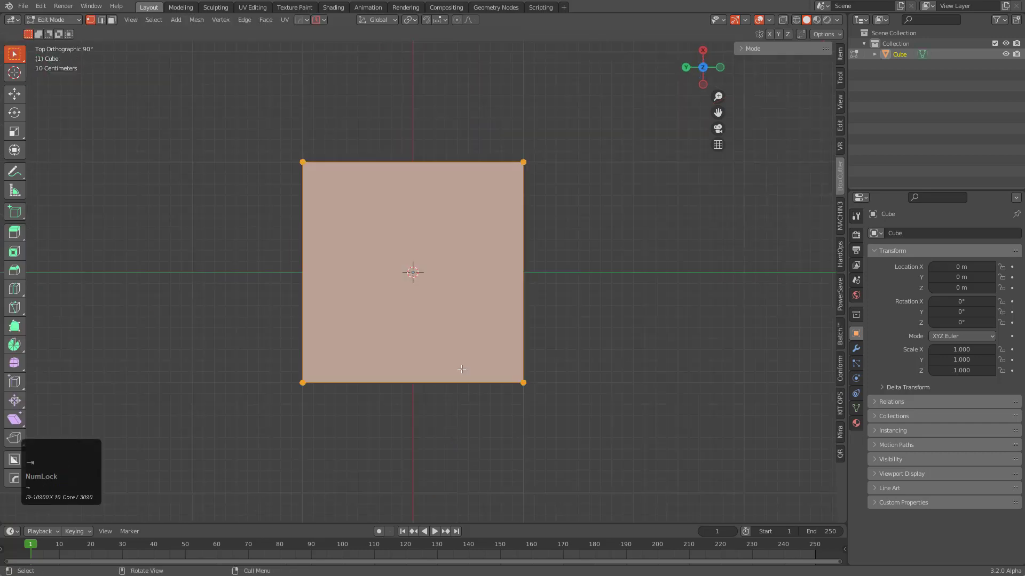
pyautogui.press('s')
pyautogui.press('x')
pyautogui.click(603, 377)
# - Scale the box along the Z axis to make it taller
pyautogui.keyDown('alt'); pyautogui.moveTo(603, 377); pyautogui.dragTo(506, 302, button='middle'); pyautogui.keyUp('alt')
pyautogui.scroll(-2, 506, 381)
pyautogui.scroll(-1, 505, 302)
pyautogui.press('s')
pyautogui.press('z')
pyautogui.click(644, 423)
# - Bevel one vertical corner edge of the box about 0.8 m wide with 5 segments
pyautogui.moveTo(644, 423); pyautogui.dragTo(439, 329, button='middle')
pyautogui.click(437, 295)
pyautogui.hotkey('ctrl', 'b')
pyautogui.scroll(3, 547, 340)
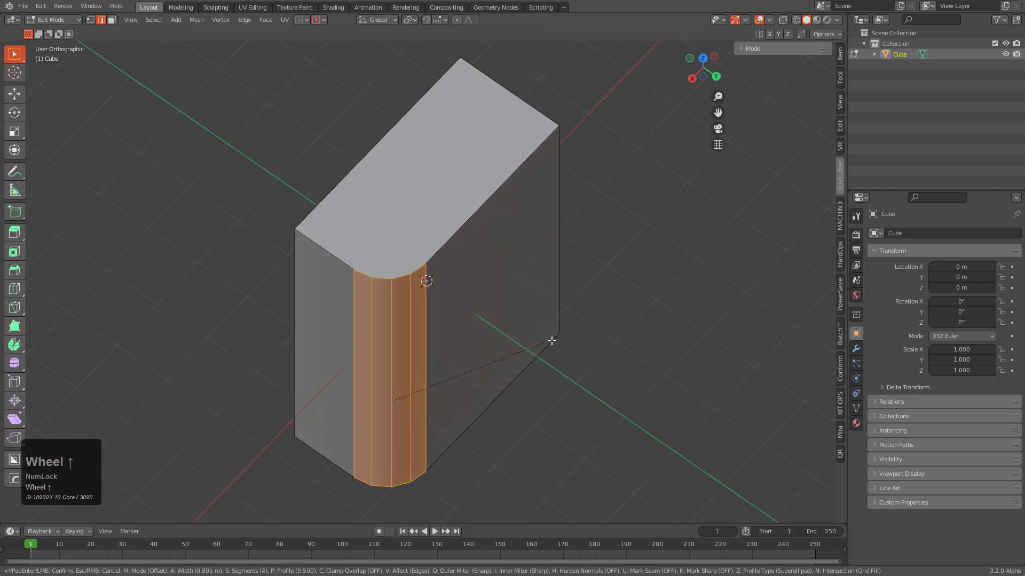
pyautogui.scroll(1, 557, 341)
pyautogui.click(547, 341)
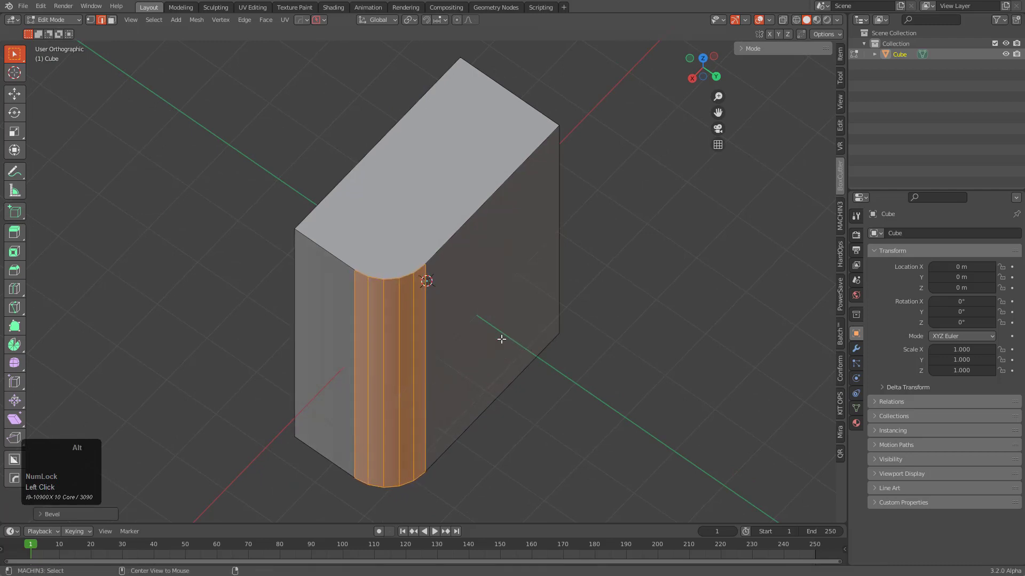
# - Symmetrize the rounded corner across both horizontal axes so all four vertical corners are rounded
pyautogui.hotkey('alt', 'x')
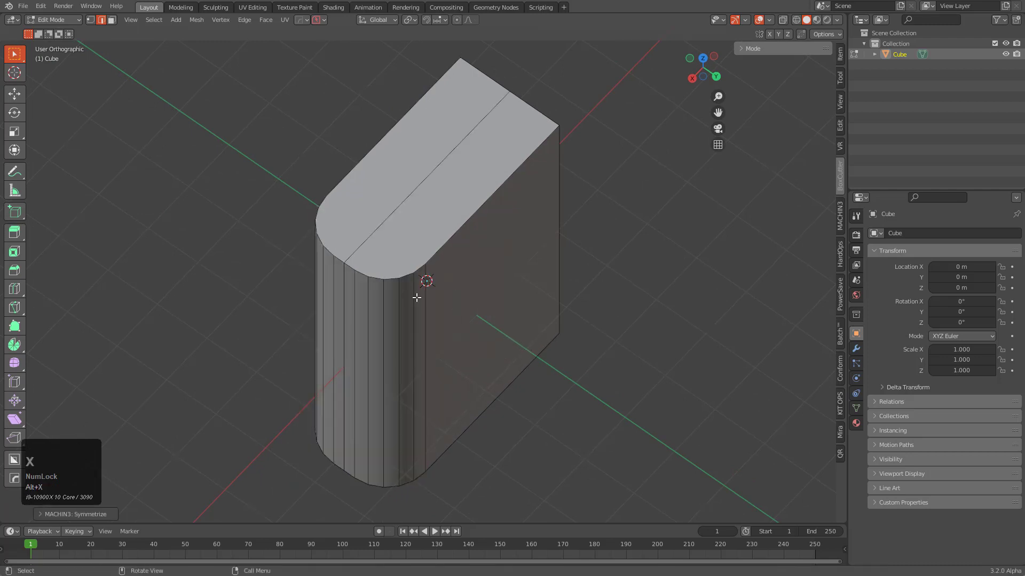
pyautogui.moveTo(444, 284); pyautogui.dragTo(407, 277, button='middle')
pyautogui.hotkey('alt', 'x')
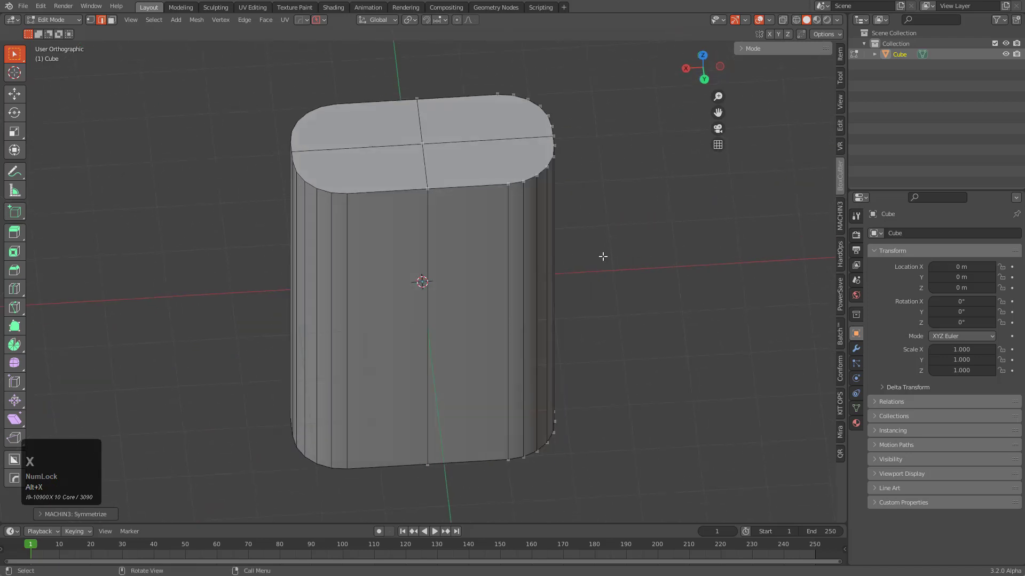
# - Add a centred horizontal loop cut at mid-height and scale it outward along X to a little over twice its width
pyautogui.keyDown('alt'); pyautogui.moveTo(471, 308); pyautogui.dragTo(466, 254, button='middle'); pyautogui.keyUp('alt')
pyautogui.hotkey('ctrl', 'r')
pyautogui.click(413, 291)
pyautogui.rightClick(414, 283)
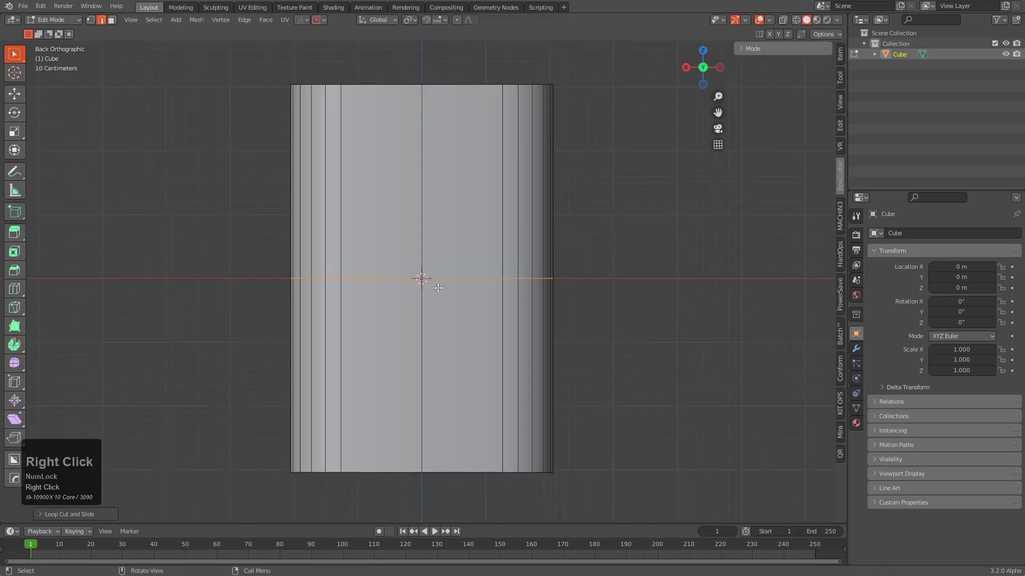
pyautogui.press('s')
pyautogui.press('x')
pyautogui.click(542, 317)
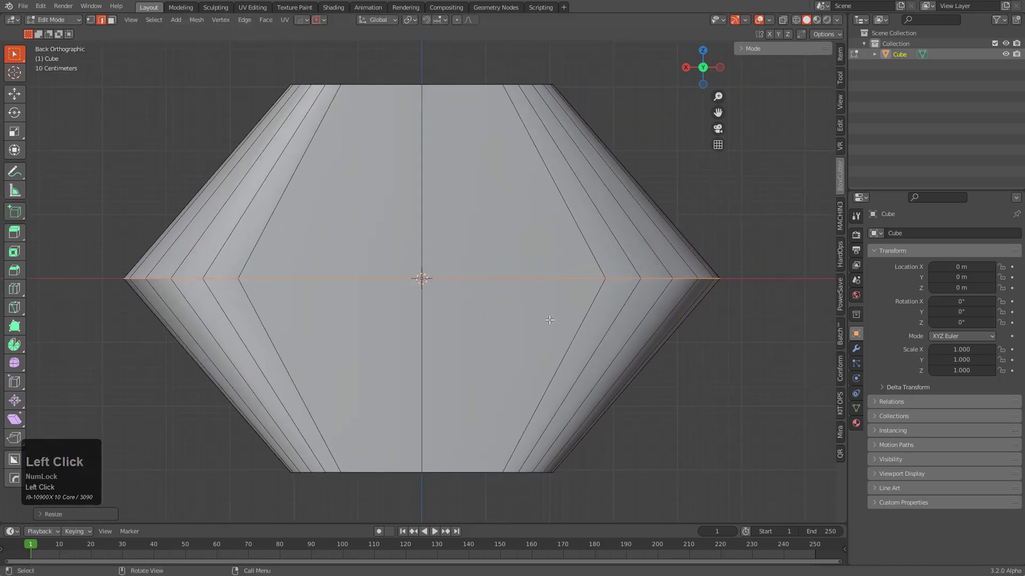
# - Stretch the whole mesh along the Z axis
pyautogui.scroll(-1, 531, 313)
pyautogui.press('a')
pyautogui.press('s')
pyautogui.press('z')
pyautogui.click(587, 380)
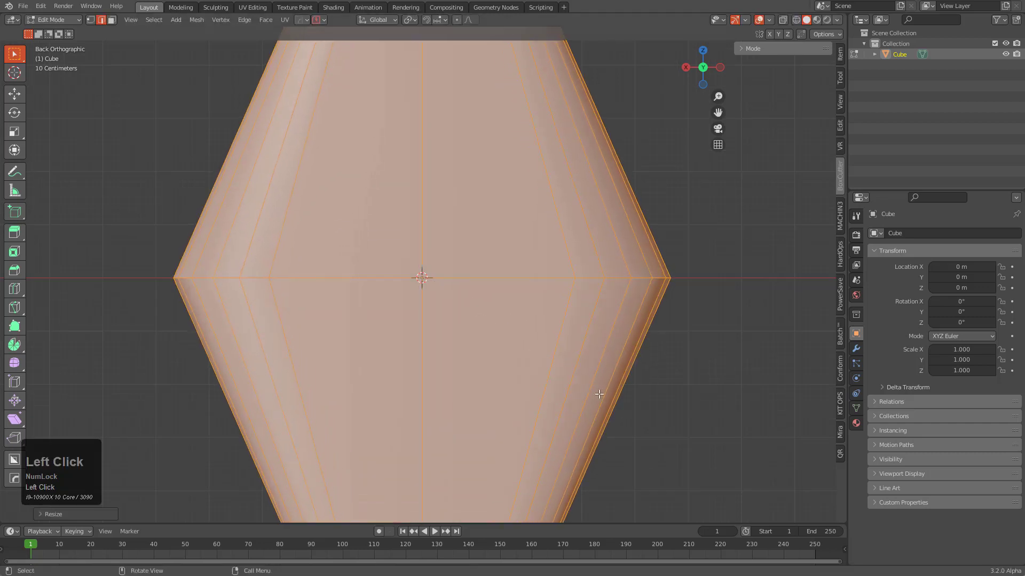
# - Bevel the middle edge loop widely with 8 segments to curve the sides almost up to both ends
pyautogui.scroll(-2, 468, 280)
pyautogui.keyDown('alt'); pyautogui.click(468, 280); pyautogui.keyUp('alt')
pyautogui.hotkey('ctrl', 'b')
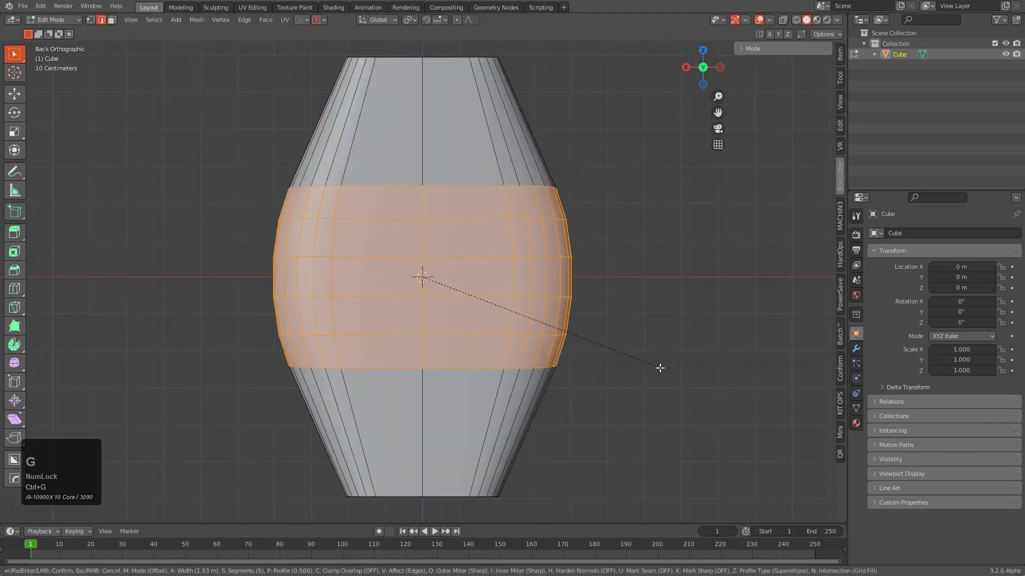
pyautogui.scroll(5, 694, 395)
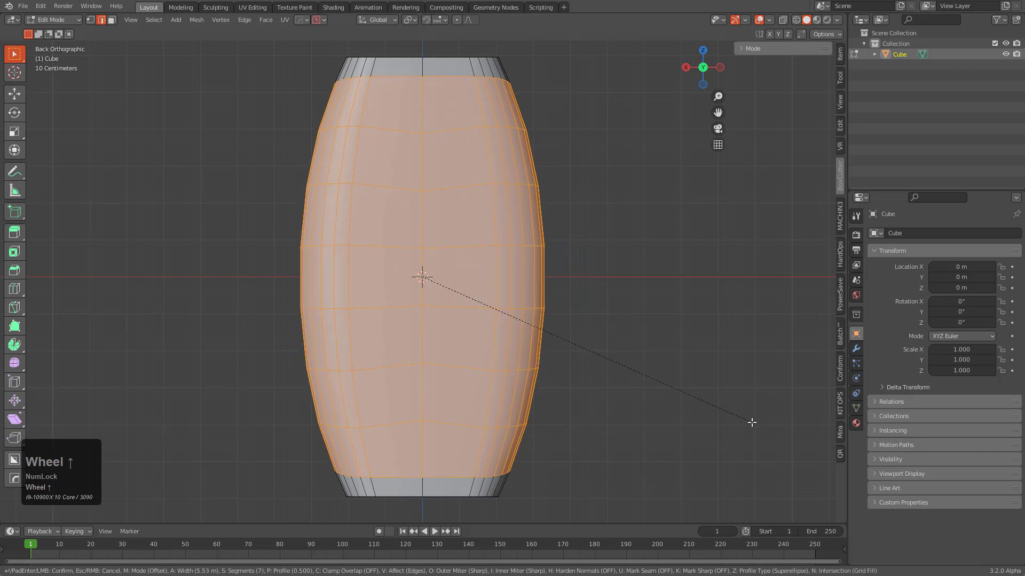
pyautogui.click(703, 397)
# - Return to Object Mode and set the BoxCutter shape to Circle
pyautogui.press('Tab')
pyautogui.moveTo(322, 183); pyautogui.dragTo(336, 205, button='middle')
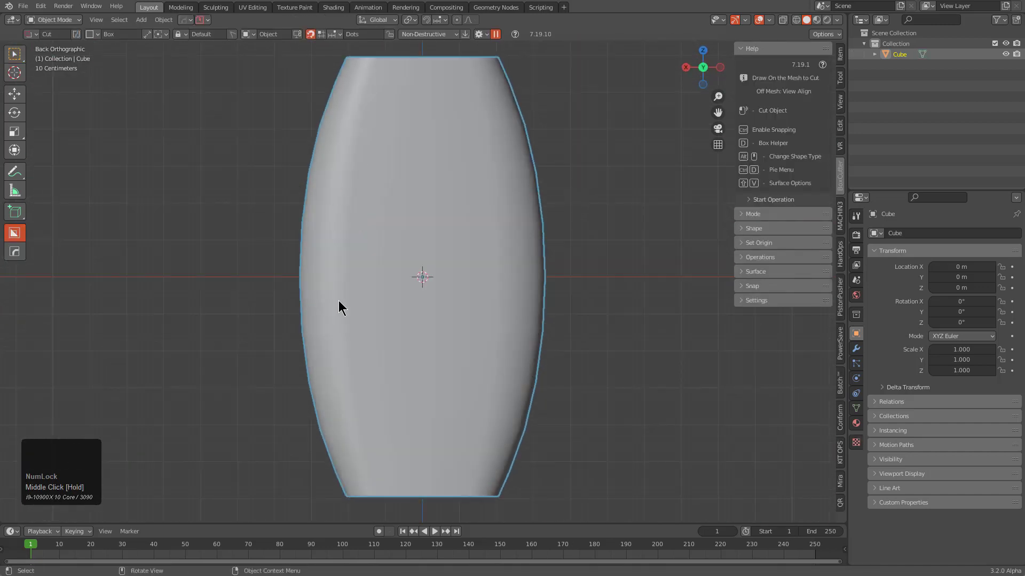
pyautogui.press('d')
pyautogui.click(238, 155)
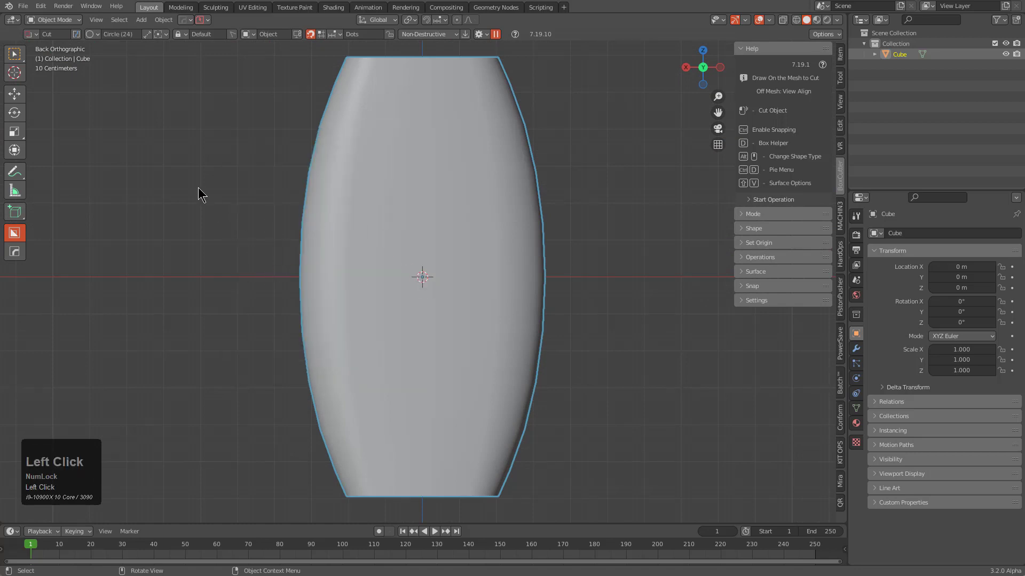
# - Draw a tall elliptical cutter with a 5.8 m diameter, centred on the front of the body and aligned to the view
pyautogui.keyDown('ctrl'); pyautogui.moveTo(167, 211); pyautogui.dragTo(171, 215); pyautogui.keyUp('ctrl')
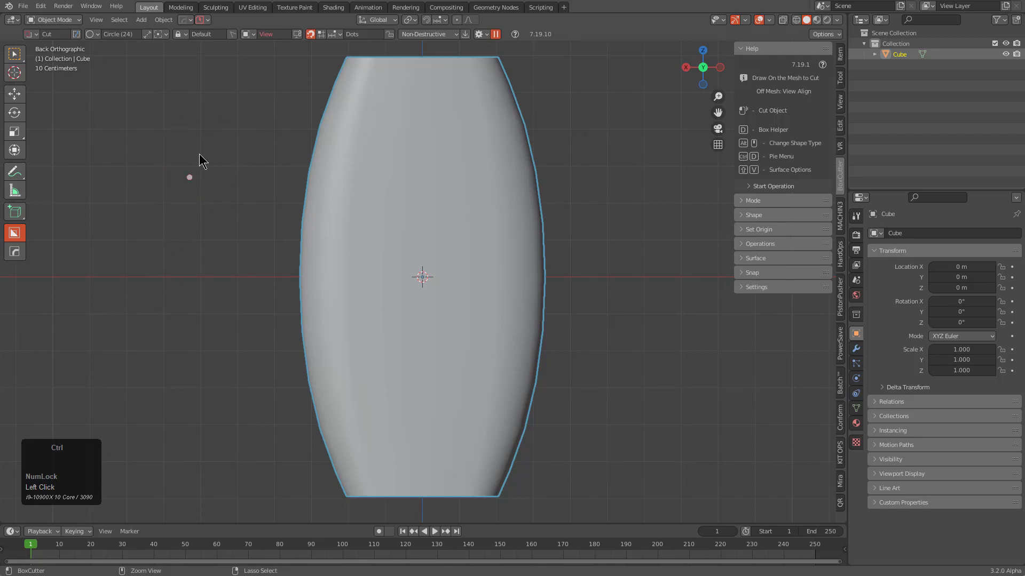
pyautogui.press('ctrl')
pyautogui.press('ctrl')
pyautogui.moveTo(423, 283)
pyautogui.keyDown('ctrl'); pyautogui.mouseDown()
pyautogui.moveTo(470, 345)
pyautogui.moveTo(514, 446)
pyautogui.moveTo(505, 446)
pyautogui.moveTo(530, 459)
pyautogui.mouseUp(); pyautogui.keyUp('ctrl')
pyautogui.keyDown('alt'); pyautogui.rightClick(530, 459); pyautogui.keyUp('alt')
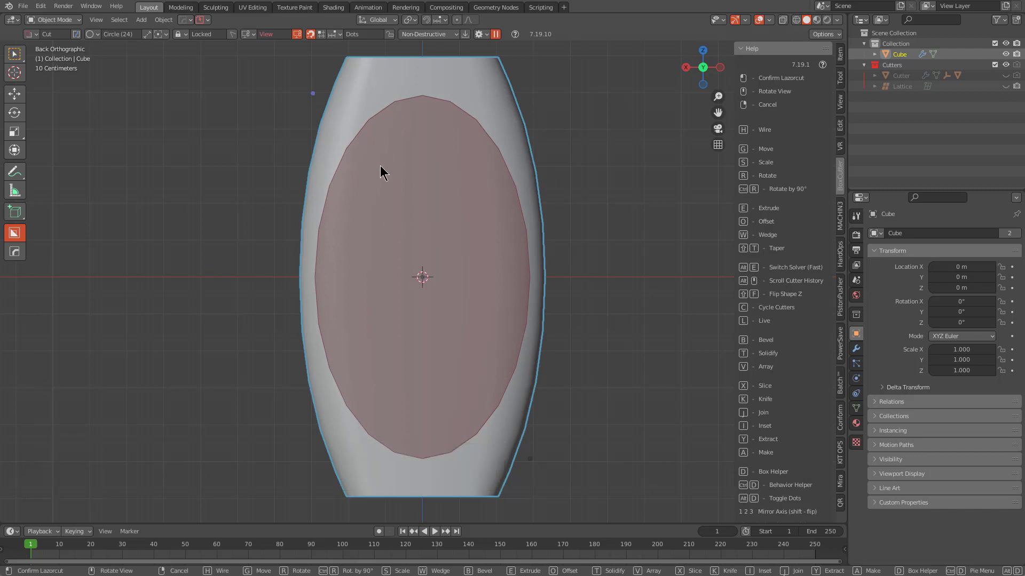
# - Taper the elliptical cutter inward and switch it to Knife mode
pyautogui.hotkey('shift', 't')
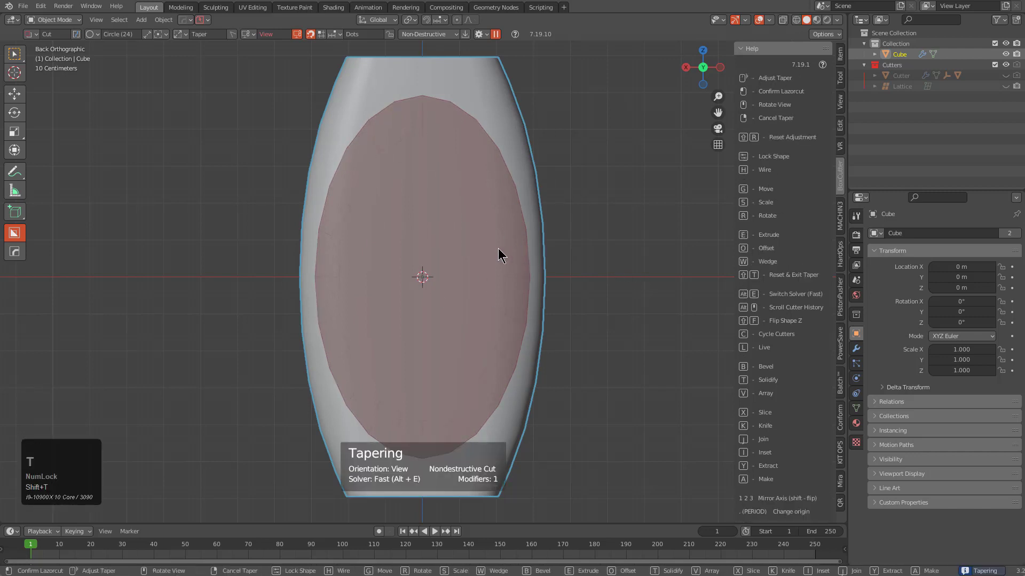
pyautogui.press('Tab')
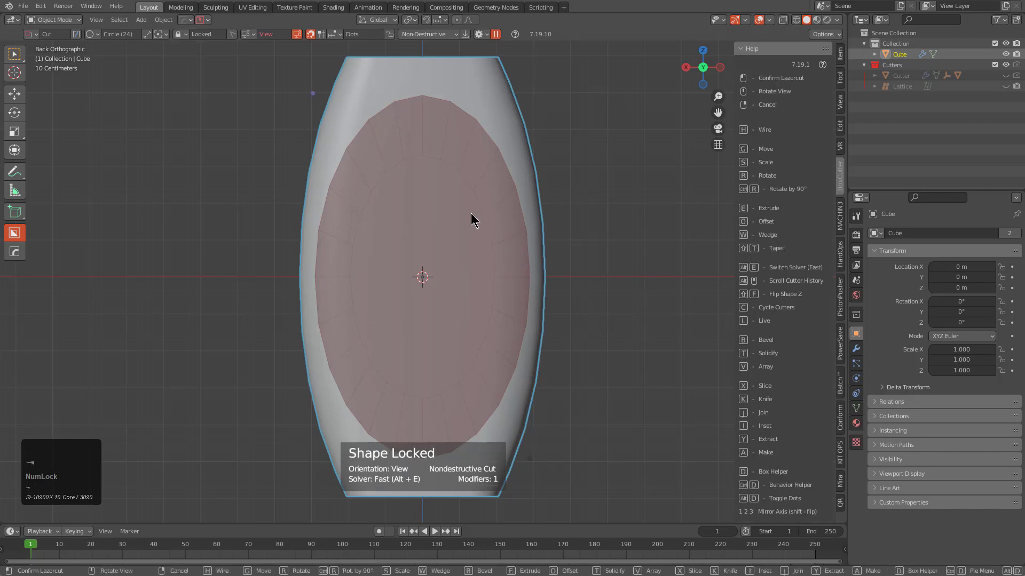
pyautogui.press('ctrl')
pyautogui.press('k')
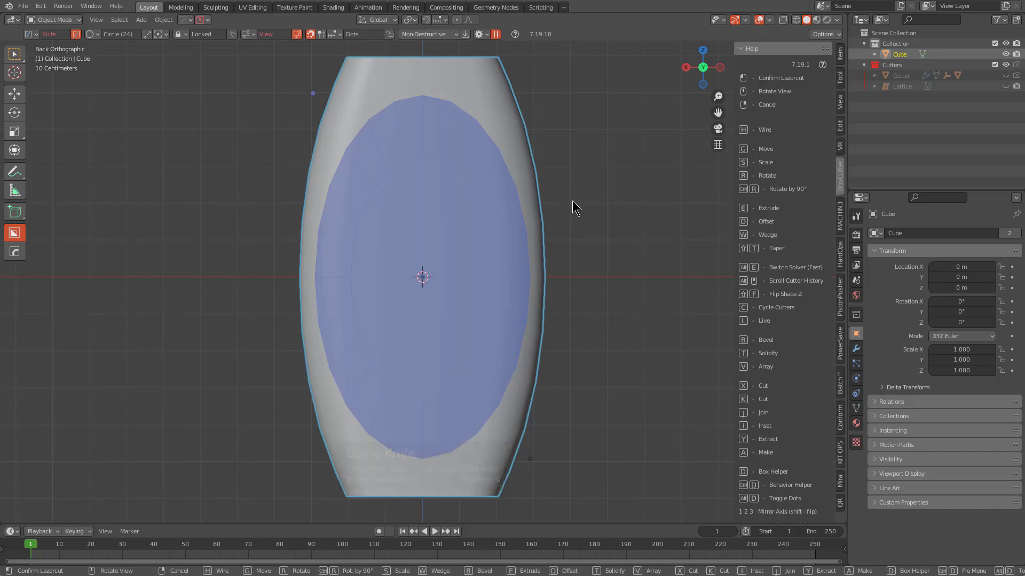
# - Set the elliptical cutter to 16 vertices and apply the knife cut to the body
pyautogui.press('d')
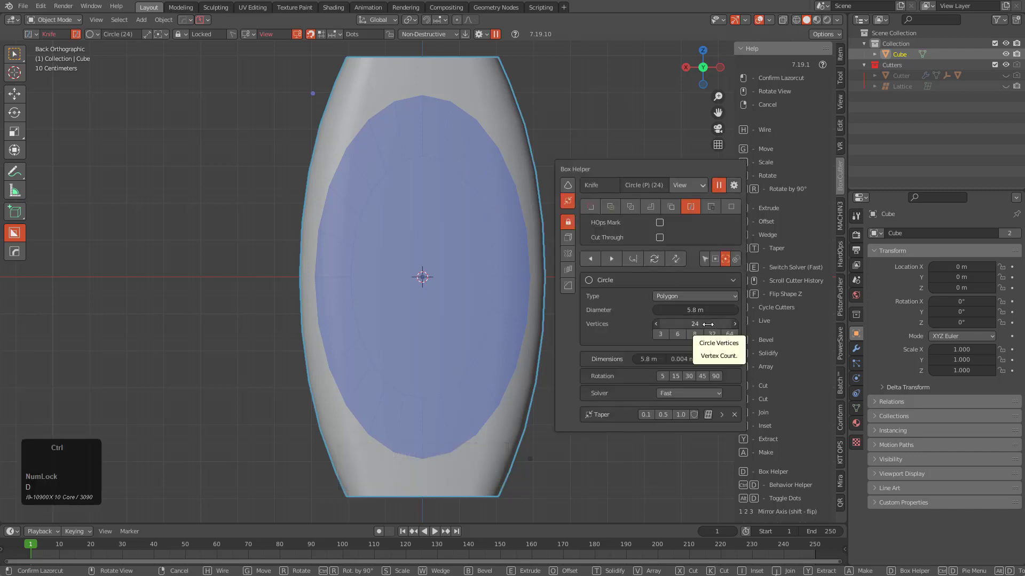
pyautogui.keyDown('ctrl'); pyautogui.scroll(-12, 707, 324); pyautogui.keyUp('ctrl')
pyautogui.keyDown('ctrl'); pyautogui.scroll(1, 706, 323); pyautogui.keyUp('ctrl')
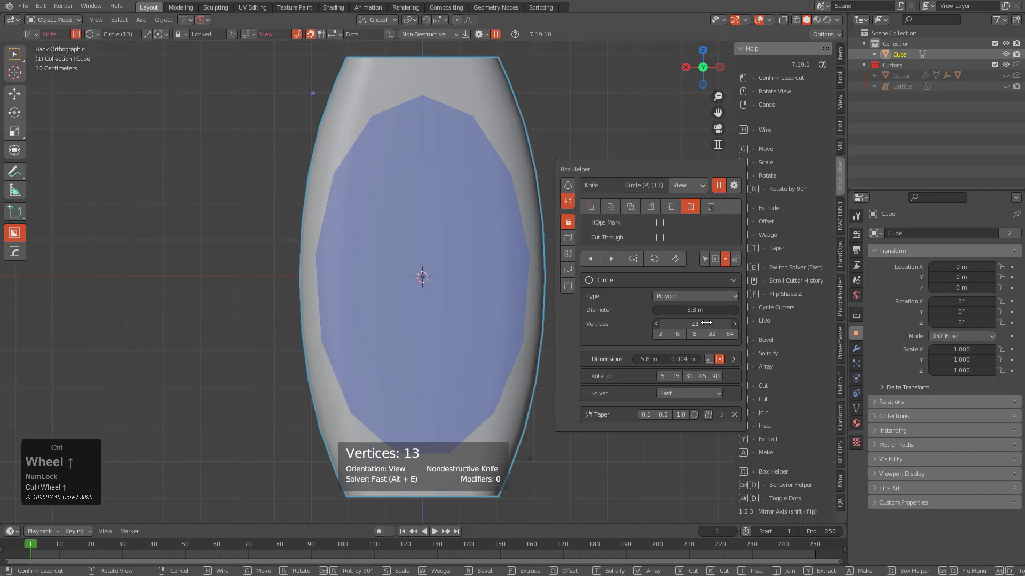
pyautogui.keyDown('ctrl'); pyautogui.scroll(1, 707, 323); pyautogui.keyUp('ctrl')
pyautogui.keyDown('ctrl'); pyautogui.scroll(-2, 706, 322); pyautogui.keyUp('ctrl')
pyautogui.keyDown('ctrl'); pyautogui.scroll(2, 706, 322); pyautogui.keyUp('ctrl')
pyautogui.keyDown('ctrl'); pyautogui.scroll(2, 706, 323); pyautogui.keyUp('ctrl')
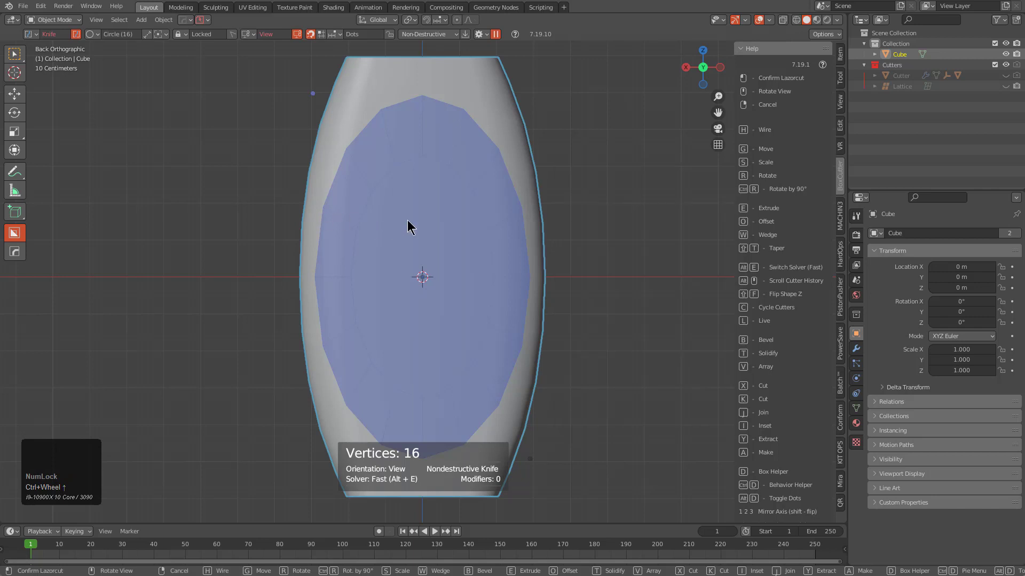
pyautogui.press('d')
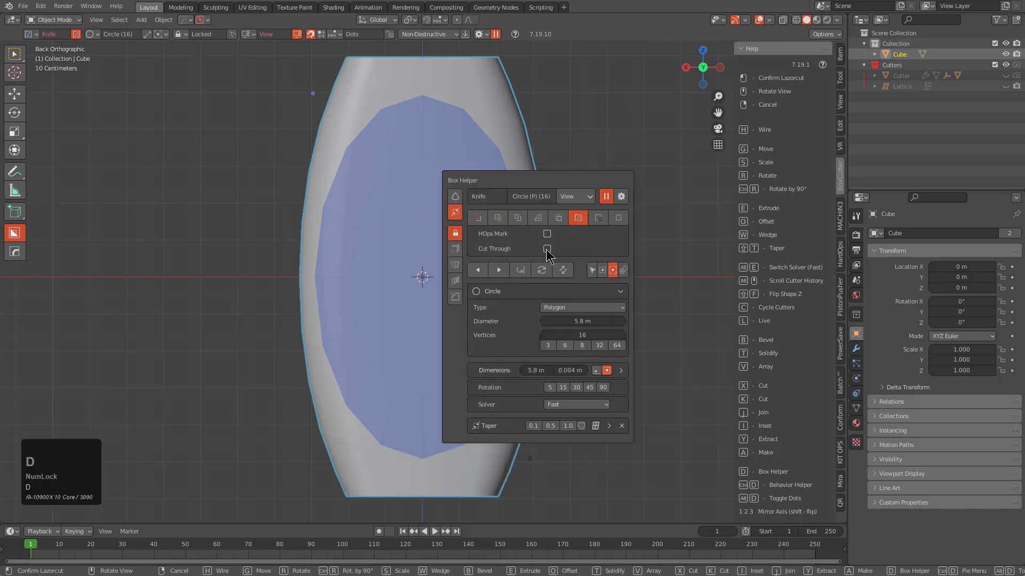
pyautogui.click(412, 206)
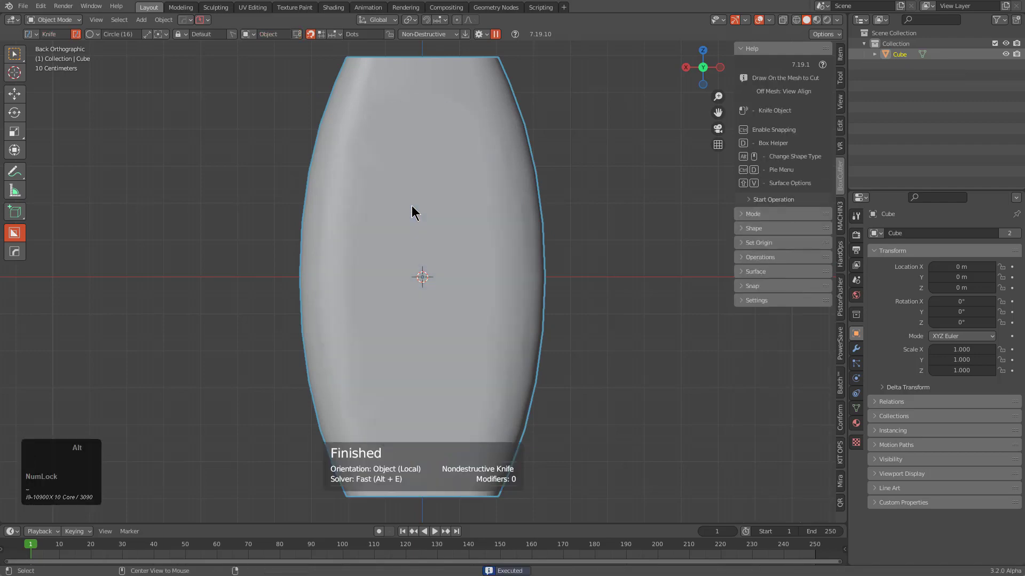
# - Open the knifed body's mesh in edge select mode, framed on the upper part of the elliptical cut
pyautogui.hotkey('alt', 'v')
pyautogui.click(412, 205)
pyautogui.moveTo(318, 263); pyautogui.dragTo(392, 309, button='middle')
pyautogui.scroll(1, 368, 267)
pyautogui.scroll(5, 466, 235)
pyautogui.press('Tab')
pyautogui.press('2')
# - Try to dissolve the two horizontal edges crossing the upper end of the elliptical ring
pyautogui.click(499, 172)
pyautogui.keyDown('shift'); pyautogui.click(545, 172); pyautogui.keyUp('shift')
pyautogui.hotkey('ctrl', 'x')
pyautogui.click(498, 185)
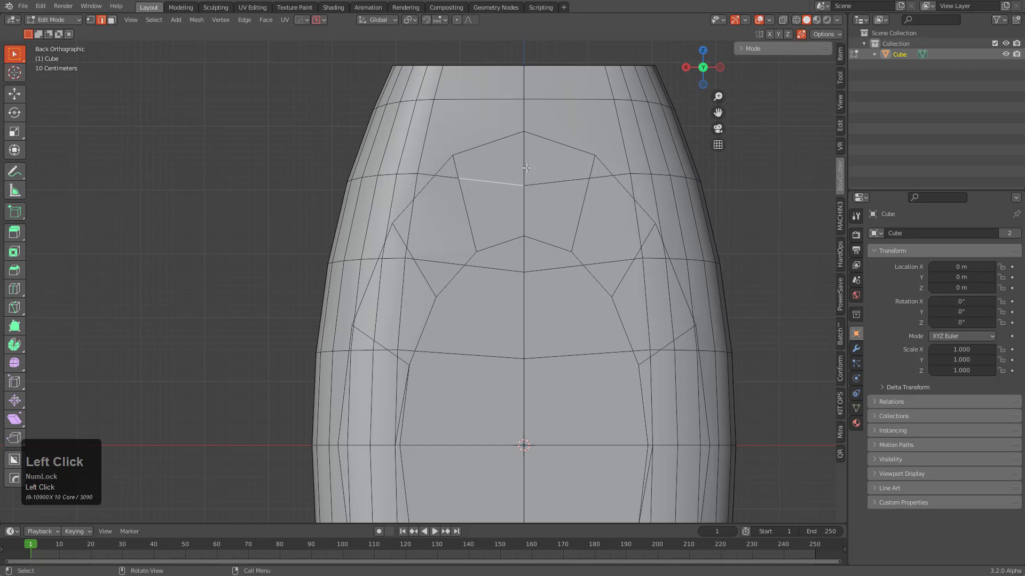
# - Slide the centre-line vertex and its left neighbour inside the ring's upper end up onto the outer ellipse's corners
pyautogui.press('1')
pyautogui.click(523, 185)
pyautogui.keyDown('shift'); pyautogui.click(459, 177); pyautogui.keyUp('shift')
pyautogui.press('g')
pyautogui.press('g')
pyautogui.click(462, 88)
# - Slide the extra outline vertex left of the ellipse's top up into the neighbouring outline corner
pyautogui.scroll(2, 422, 275)
pyautogui.click(435, 175)
pyautogui.keyDown('shift'); pyautogui.click(414, 199); pyautogui.keyUp('shift')
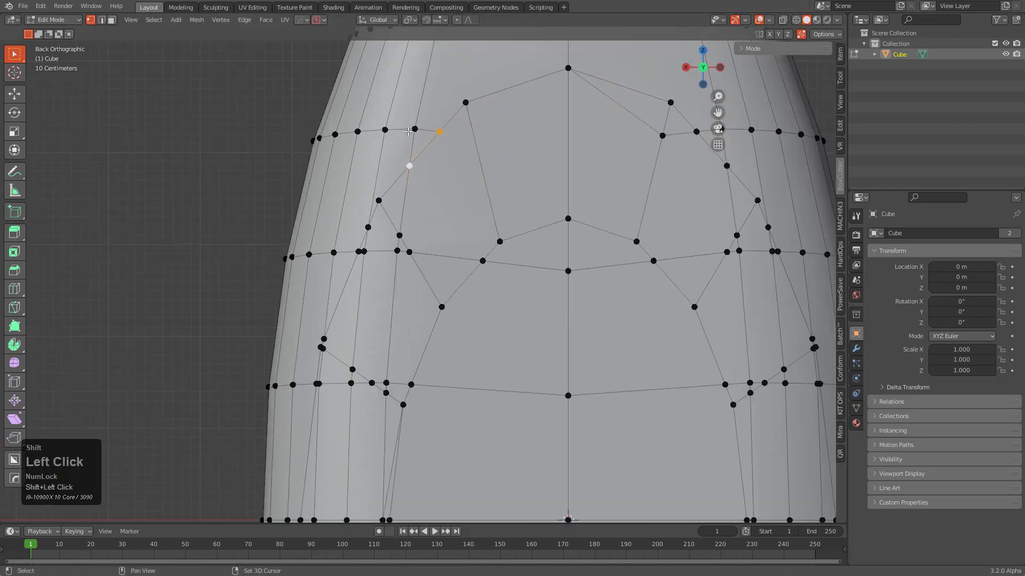
pyautogui.click(417, 130)
pyautogui.click(438, 131)
pyautogui.press('g')
pyautogui.press('g')
pyautogui.click(463, 105)
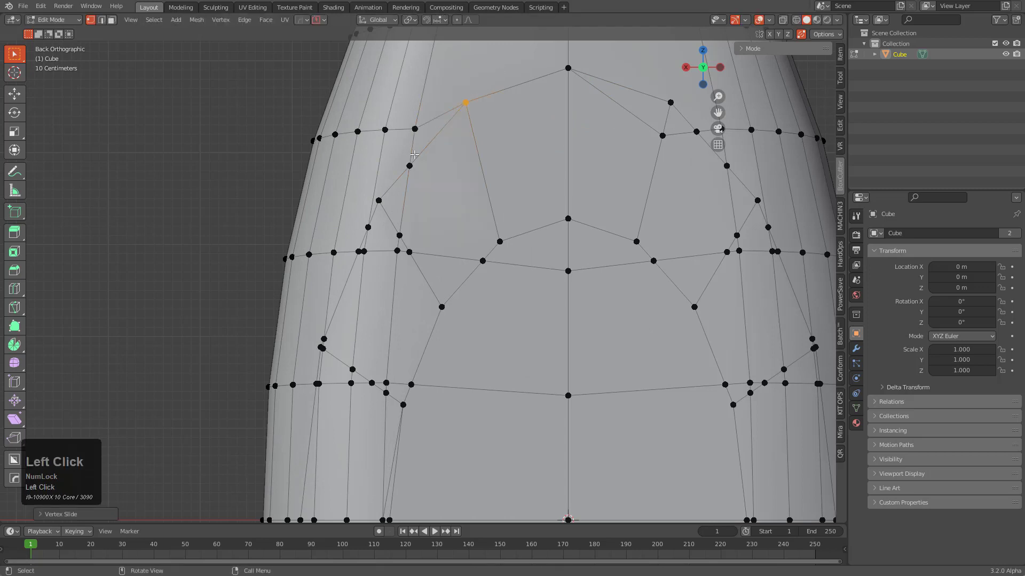
# - Slide the vertex just inside the second outline corner on the left up onto that corner
pyautogui.click(386, 205)
pyautogui.click(398, 237)
pyautogui.press('g')
pyautogui.press('g')
pyautogui.click(361, 180)
# - Slide the horizontal row's vertex onto the radial edge, and the merged vertex down that edge to the inner ring corner
pyautogui.click(397, 250)
pyautogui.press('g')
pyautogui.press('g')
pyautogui.click(421, 255)
pyautogui.press('g')
pyautogui.press('g')
pyautogui.click(472, 344)
# - Slide the extra inner-ring vertex down onto its corner and lower the centre-line vertex to the same level
pyautogui.click(486, 260)
pyautogui.press('g')
pyautogui.press('g')
pyautogui.click(452, 310)
pyautogui.click(578, 269)
pyautogui.press('g')
pyautogui.press('g')
pyautogui.click(577, 316)
# - Slide the remaining vertex just below the second outline corner on the left up into that corner
pyautogui.keyDown('shift'); pyautogui.moveTo(352, 263); pyautogui.dragTo(520, 235, button='middle'); pyautogui.keyUp('shift')
pyautogui.scroll(2, 520, 235)
pyautogui.click(535, 220)
pyautogui.press('g')
pyautogui.press('g')
pyautogui.click(577, 143)
pyautogui.scroll(-1, 539, 288)
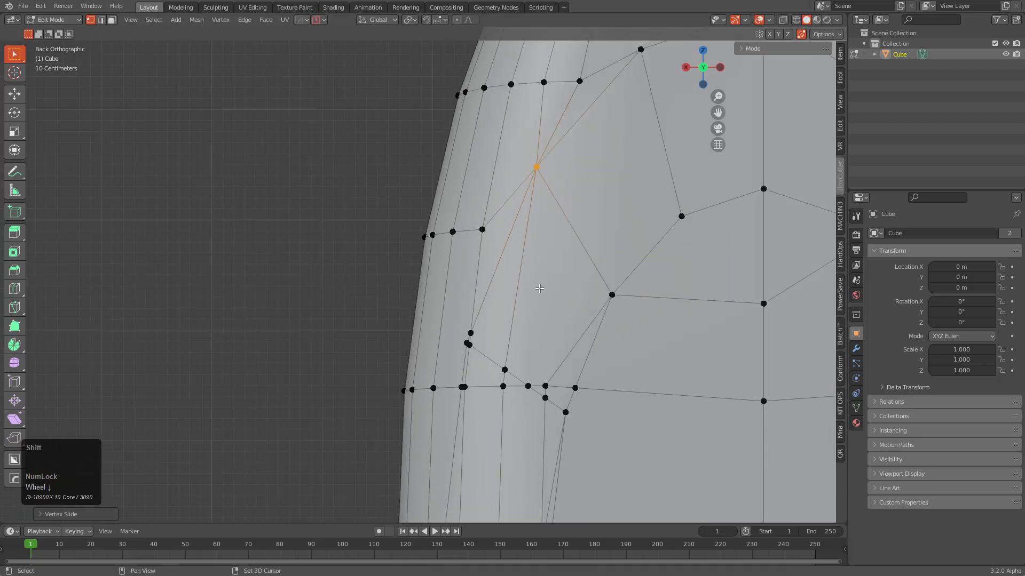
# - Slide the two stray vertices beside the third outline corner on the left into that corner
pyautogui.keyDown('shift'); pyautogui.moveTo(469, 336); pyautogui.dragTo(484, 263, button='middle'); pyautogui.keyUp('shift')
pyautogui.scroll(1, 484, 264)
pyautogui.click(497, 276)
pyautogui.press('g')
pyautogui.press('g')
pyautogui.click(492, 273)
pyautogui.click(498, 259)
pyautogui.press('g')
pyautogui.press('g')
pyautogui.click(494, 274)
# - Slide the nearest vertex on the third corner's radial edge up into that outline corner
pyautogui.click(538, 304)
pyautogui.press('g')
pyautogui.press('g')
pyautogui.click(495, 274)
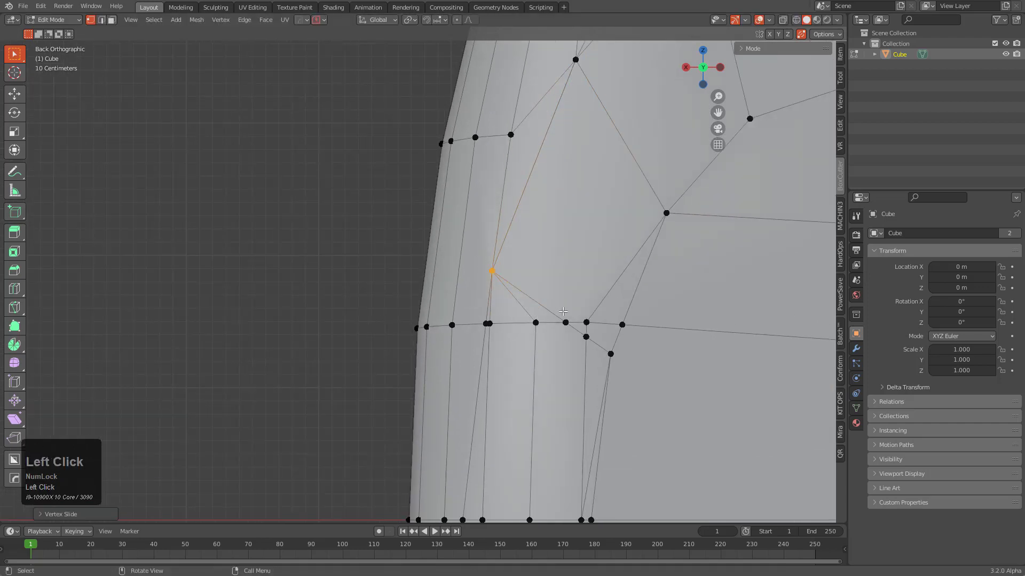
# - Slide the stray vertex just above the third corner's radial edge down onto that edge
pyautogui.click(586, 322)
pyautogui.press('g')
pyautogui.press('g')
pyautogui.click(588, 338)
# - Slide the two stray vertices beside the third inner-ring corner on the left into that corner
pyautogui.press('g')
pyautogui.press('g')
pyautogui.click(628, 326)
pyautogui.click(629, 326)
pyautogui.press('g')
pyautogui.press('g')
pyautogui.click(613, 354)
pyautogui.click(588, 337)
pyautogui.press('g')
pyautogui.press('g')
pyautogui.click(613, 355)
# - Slide the remaining stray vertices between the rings, just above the horizontal centre line, along their edges to clear that row
pyautogui.scroll(-3, 620, 392)
pyautogui.keyDown('shift'); pyautogui.moveTo(620, 392); pyautogui.dragTo(550, 273, button='middle'); pyautogui.keyUp('shift')
pyautogui.scroll(1, 551, 273)
pyautogui.press('g')
pyautogui.press('g')
pyautogui.click(468, 240)
pyautogui.press('g')
pyautogui.press('g')
pyautogui.click(480, 331)
# - Slide the three stray vertices on the left half of the horizontal centre line into the nearest outer- and inner-ring vertices
pyautogui.click(480, 357)
pyautogui.press('g')
pyautogui.press('g')
pyautogui.click(466, 357)
pyautogui.click(509, 351)
pyautogui.press('g')
pyautogui.press('g')
pyautogui.click(433, 357)
pyautogui.click(548, 357)
pyautogui.press('g')
pyautogui.press('g')
pyautogui.click(555, 357)
# - Slide the vertex below the third outline corner up into it and symmetrize the mesh from left to right and top to bottom
pyautogui.click(482, 221)
pyautogui.press('g')
pyautogui.click(487, 191)
pyautogui.scroll(5, 524, 241)
pyautogui.scroll(2, 399, 393)
pyautogui.scroll(-3, 523, 241)
pyautogui.keyDown('shift'); pyautogui.moveTo(523, 240); pyautogui.dragTo(434, 320, button='middle'); pyautogui.keyUp('shift')
pyautogui.scroll(-2, 434, 321)
pyautogui.hotkey('alt', 'x')
pyautogui.hotkey('alt', 'x')
# - Connect the two body-grid vertices flanking the second outline corner on the left and dissolve the old edge leading into that corner
pyautogui.scroll(3, 494, 86)
pyautogui.keyDown('shift'); pyautogui.moveTo(493, 85); pyautogui.dragTo(522, 259, button='middle'); pyautogui.keyUp('shift')
pyautogui.scroll(2, 522, 259)
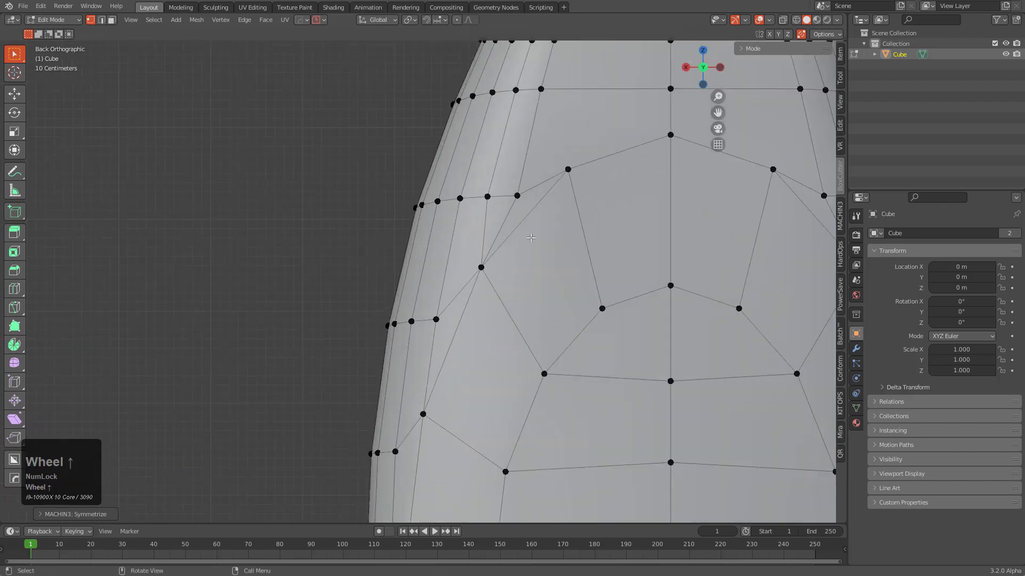
pyautogui.click(436, 319)
pyautogui.keyDown('shift'); pyautogui.click(487, 196); pyautogui.keyUp('shift')
pyautogui.press('j')
pyautogui.click(102, 19)
pyautogui.hotkey('ctrl', 'x')
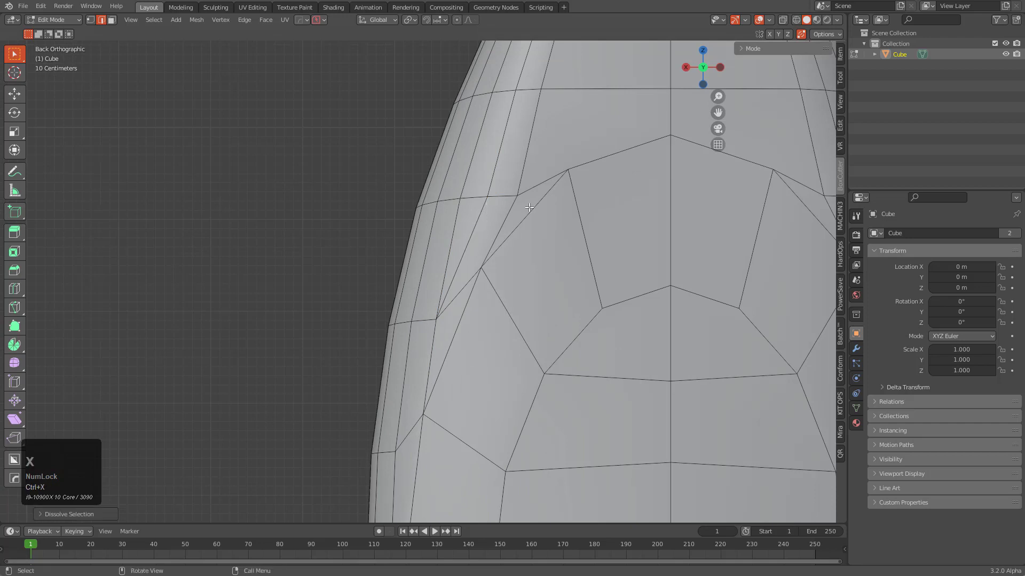
# - Slide the short horizontal edge beside the first outline corner on the left up level with that corner
pyautogui.click(506, 198)
pyautogui.press('g')
pyautogui.press('g')
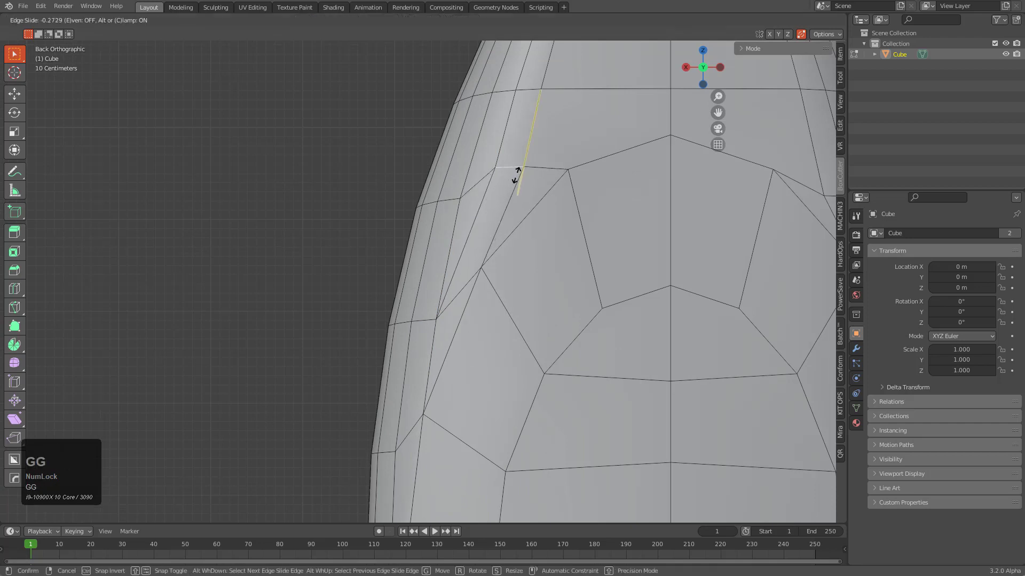
pyautogui.click(515, 175)
# - Slide the neighbouring vertex up to even out the row, and symmetrize the mesh across both axes
pyautogui.press('1')
pyautogui.press('g')
pyautogui.press('g')
pyautogui.click(464, 184)
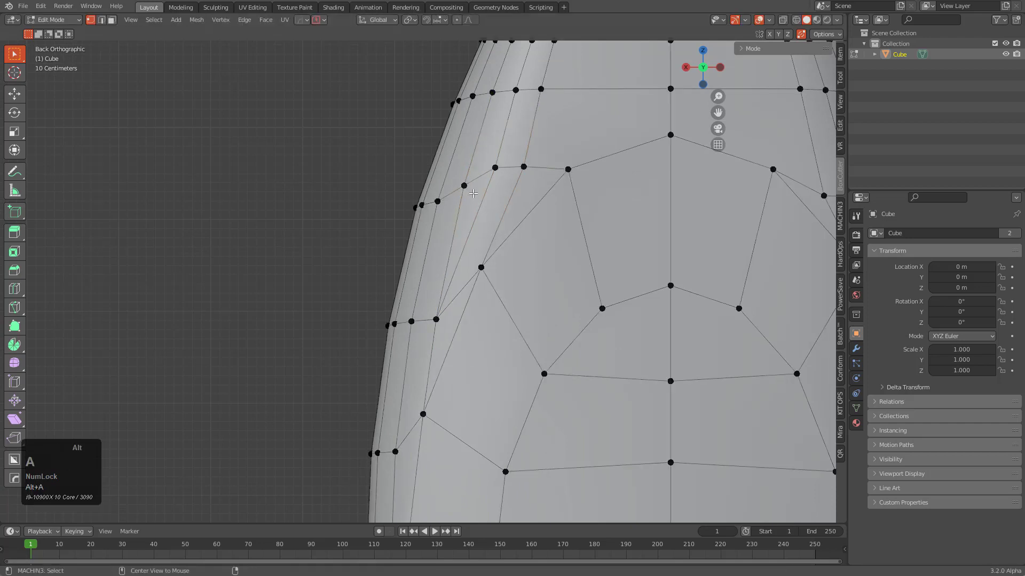
pyautogui.keyDown('shift'); pyautogui.middleClick(508, 272); pyautogui.keyUp('shift')
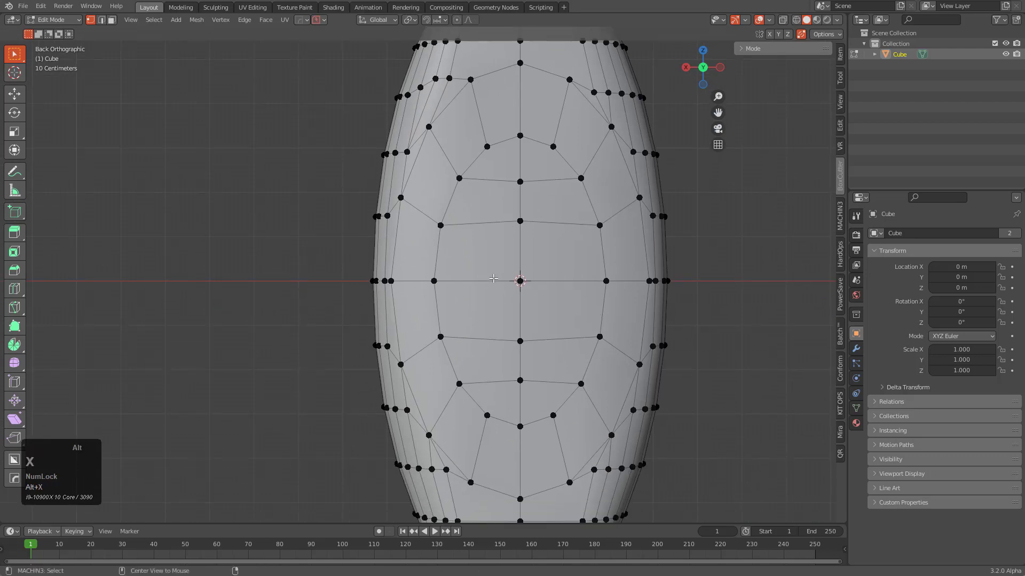
# - Select the elliptical ring's face loop and mark its inner and outer boundary edges as seams
pyautogui.moveTo(494, 274); pyautogui.dragTo(490, 245, button='middle')
pyautogui.press('3')
pyautogui.scroll(3, 485, 225)
pyautogui.keyDown('alt'); pyautogui.click(480, 205); pyautogui.keyUp('alt')
pyautogui.scroll(2, 510, 200)
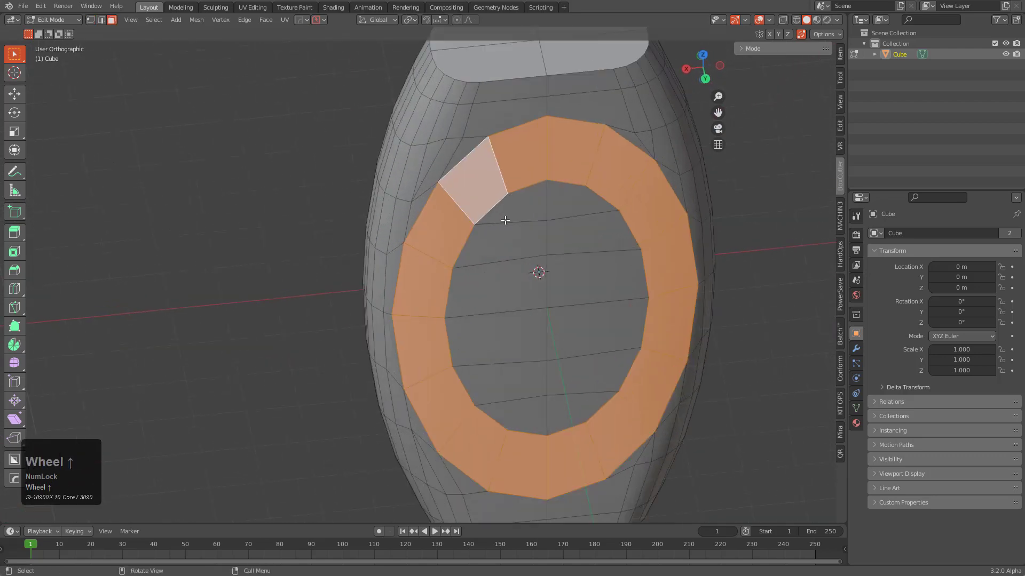
pyautogui.hotkey('shift', '`')
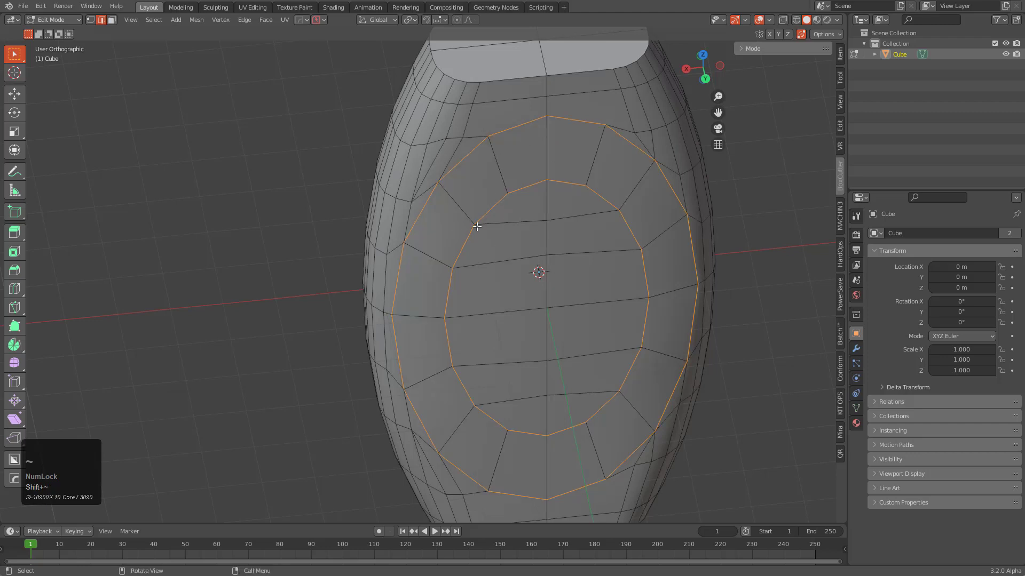
pyautogui.hotkey('ctrl', 'e')
pyautogui.click(590, 99)
# - Select the panel enclosed by the elliptical ring and push it inward along Y to form a recess
pyautogui.hotkey('alt', 'a')
pyautogui.press('3')
pyautogui.press('l')
pyautogui.moveTo(547, 257)
pyautogui.mouseDown(button='middle')
pyautogui.moveTo(599, 290)
pyautogui.moveTo(550, 239)
pyautogui.mouseUp(button='middle')
pyautogui.press('g')
pyautogui.press('y')
pyautogui.click(577, 274)
pyautogui.press('Tab')
pyautogui.scroll(-3, 550, 245)
pyautogui.moveTo(491, 286); pyautogui.dragTo(511, 306, button='middle')
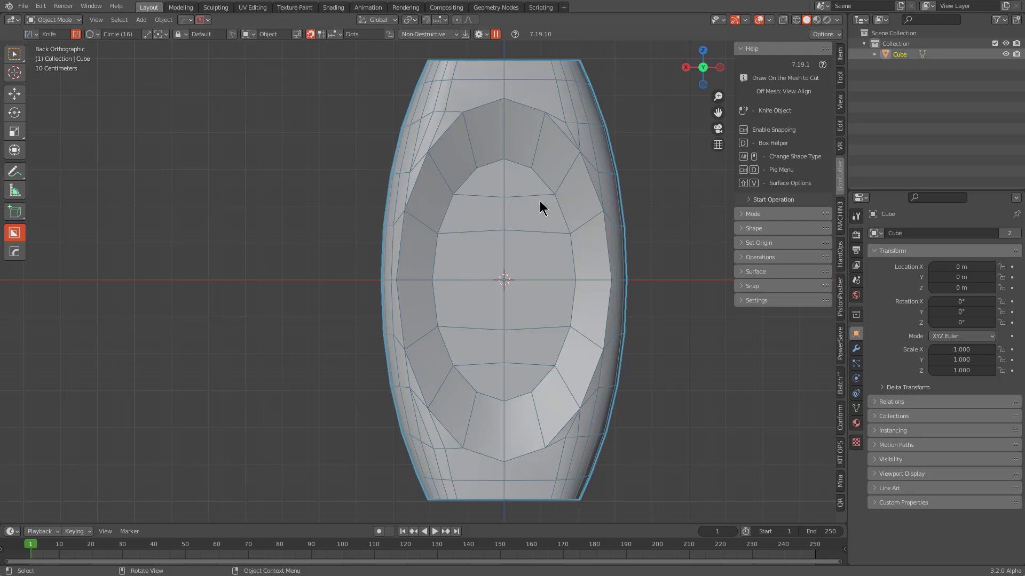
# - Knife a tapered 16-sided circle about 3.433 across into the centre of the recessed panel
pyautogui.press('ctrl')
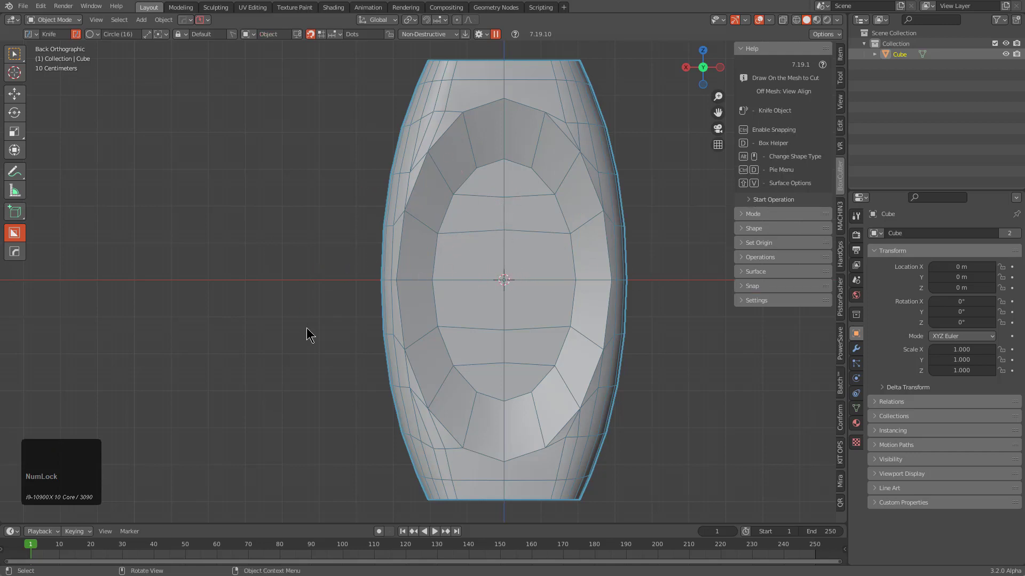
pyautogui.moveTo(505, 279); pyautogui.dragTo(568, 293)
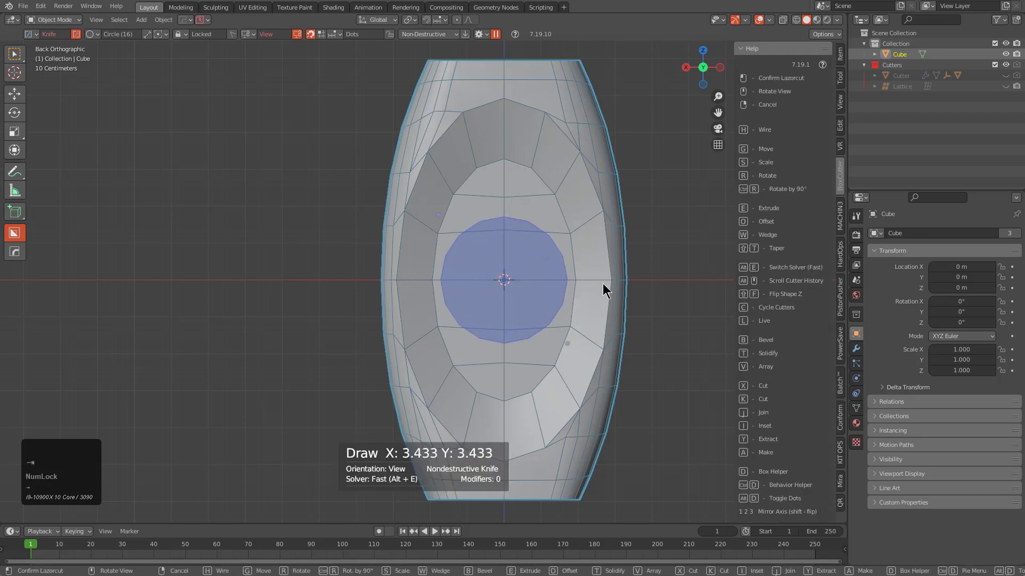
pyautogui.hotkey('shift', 't')
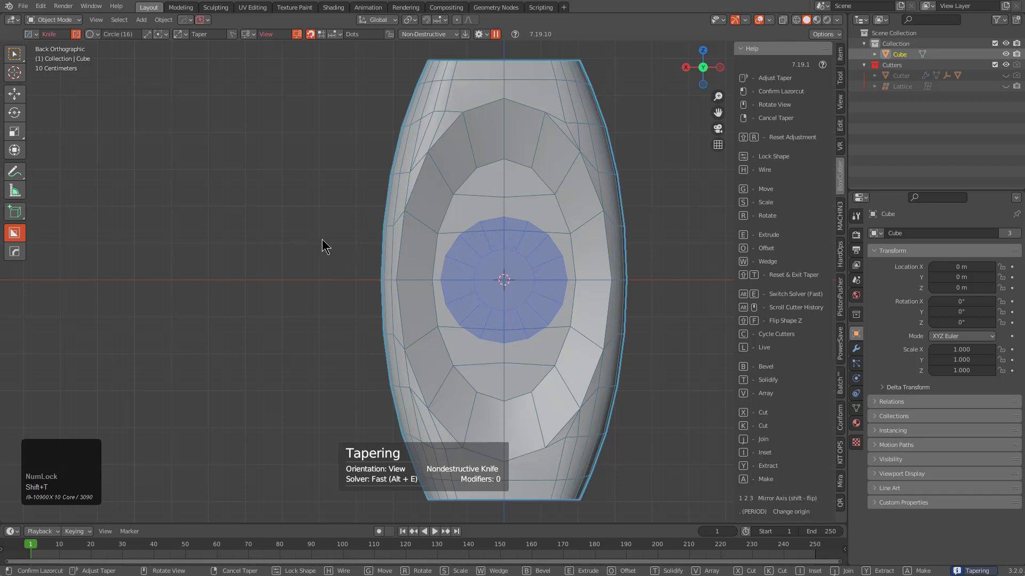
pyautogui.click(325, 241)
pyautogui.scroll(2, 427, 269)
pyautogui.press('a')
# - Connect the two adjacent lower-left vertices of the inner circle and dissolve the stray edges crossing the circular ring below them
pyautogui.keyDown('shift'); pyautogui.moveTo(573, 332); pyautogui.dragTo(540, 316, button='middle'); pyautogui.keyUp('shift')
pyautogui.scroll(3, 565, 328)
pyautogui.press('Tab')
pyautogui.press('1')
pyautogui.click(515, 311)
pyautogui.keyDown('shift'); pyautogui.click(536, 325); pyautogui.keyUp('shift')
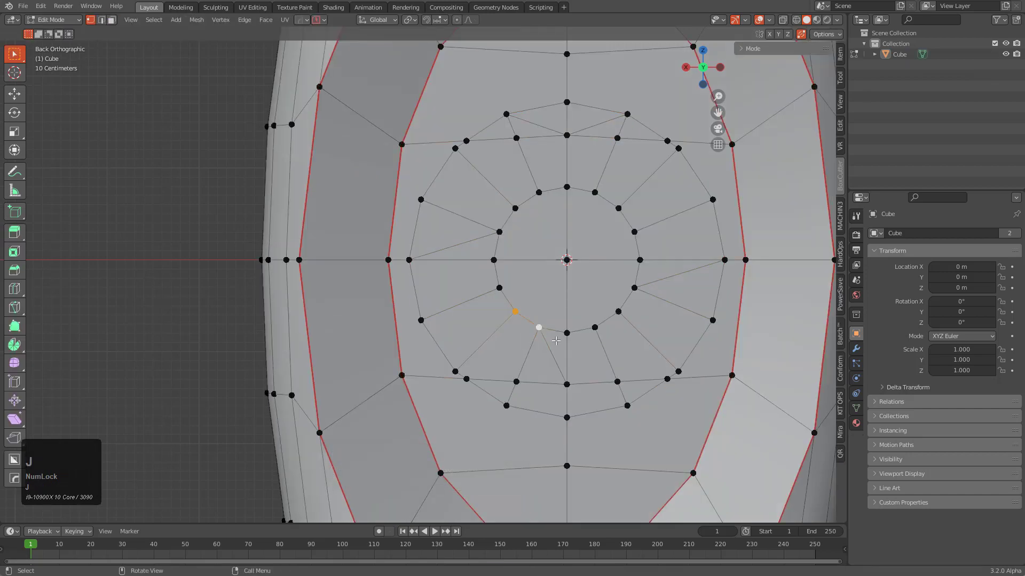
pyautogui.press('2')
pyautogui.click(552, 353)
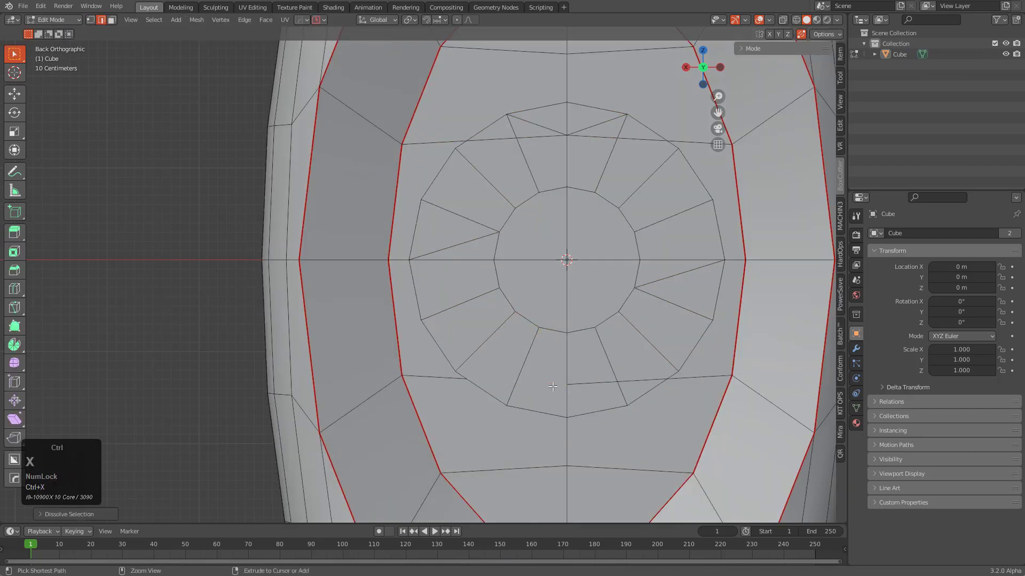
pyautogui.click(555, 385)
# - Slide the stray vertex at the circle's lower left into the nearest outer-circle corner
pyautogui.press('1')
pyautogui.click(471, 377)
pyautogui.press('g')
pyautogui.press('g')
pyautogui.click(428, 337)
# - Dissolve the extra diagonal edge on the circular ring's left side and the stray edges crossing its upper-left part
pyautogui.press('2')
pyautogui.click(457, 243)
pyautogui.hotkey('ctrl', 'x')
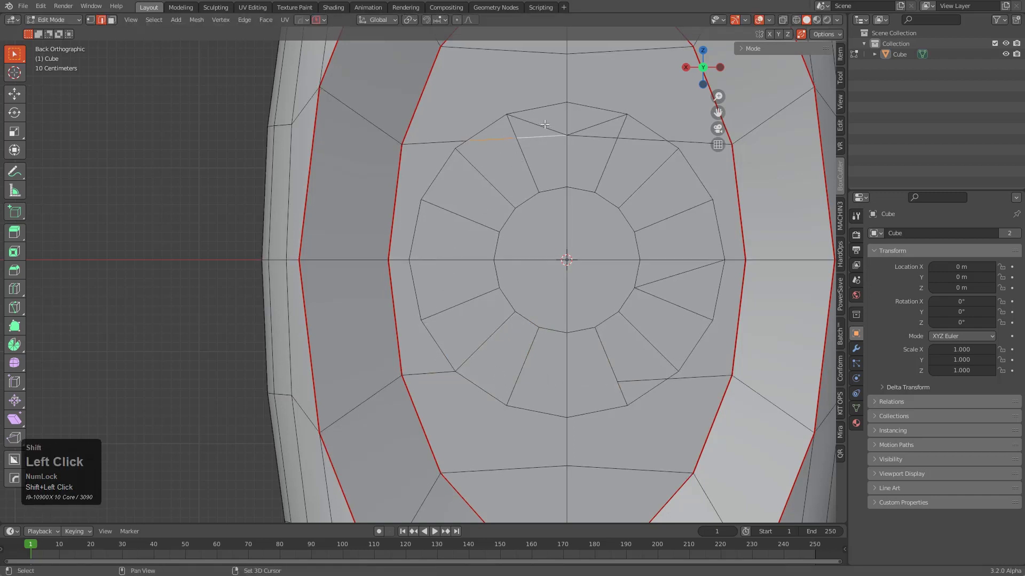
pyautogui.hotkey('ctrl', 'x')
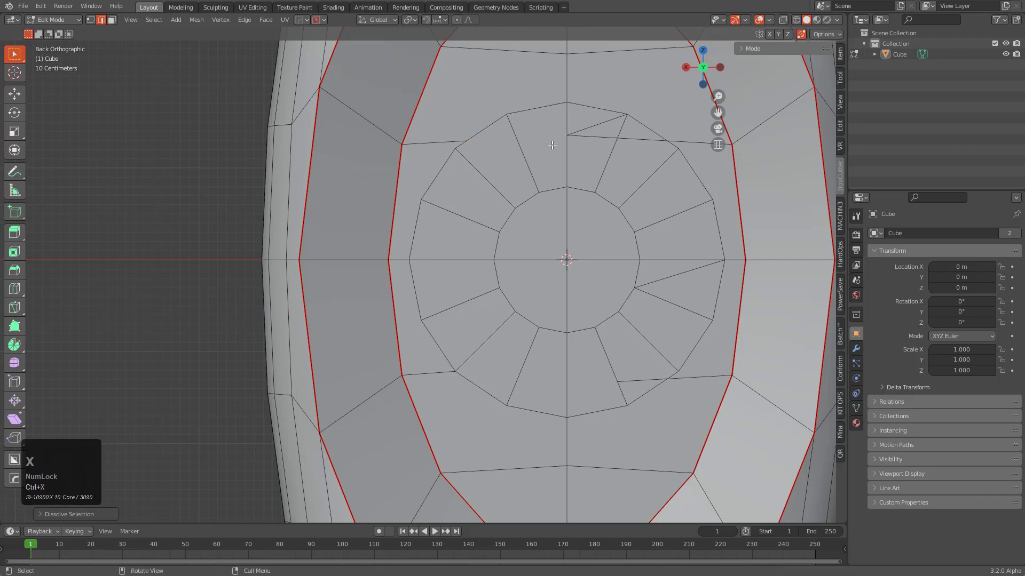
# - Slide the stray vertex at the circle's upper left into the nearest outer-circle corner
pyautogui.press('1')
pyautogui.click(467, 144)
pyautogui.press('g')
pyautogui.press('g')
pyautogui.click(427, 182)
# - Symmetrize the cleaned left half to the right and dissolve the leftover centre-line vertex between the two circles
pyautogui.hotkey('alt', 'x')
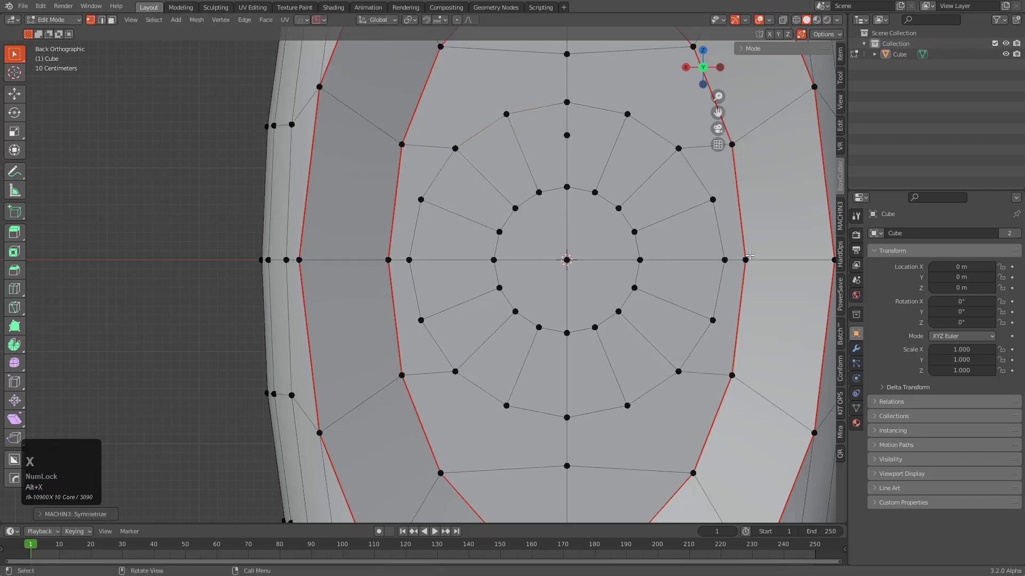
pyautogui.scroll(-3, 547, 211)
pyautogui.hotkey('ctrl', 'x')
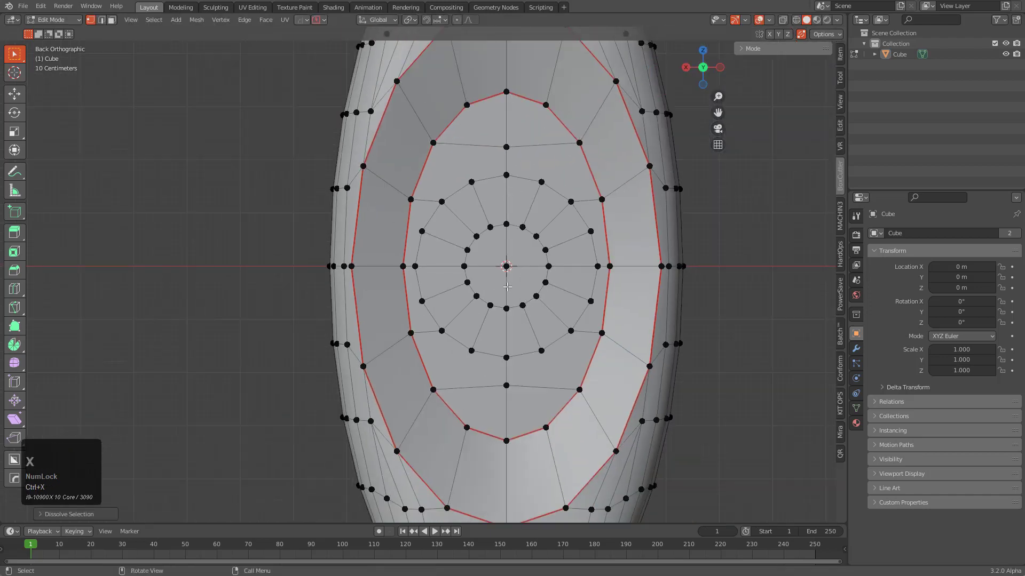
# - Select the four faces of the inner disc and move them outward along Y to raise the centre
pyautogui.press('Tab')
pyautogui.moveTo(505, 258); pyautogui.dragTo(552, 304, button='middle')
pyautogui.press('Tab')
pyautogui.scroll(1, 524, 256)
pyautogui.press('3')
pyautogui.click(514, 237)
pyautogui.keyDown('shift'); pyautogui.click(539, 228); pyautogui.keyUp('shift')
pyautogui.keyDown('shift'); pyautogui.click(539, 258); pyautogui.keyUp('shift')
pyautogui.keyDown('shift'); pyautogui.click(510, 262); pyautogui.keyUp('shift')
pyautogui.press('g')
pyautogui.press('y')
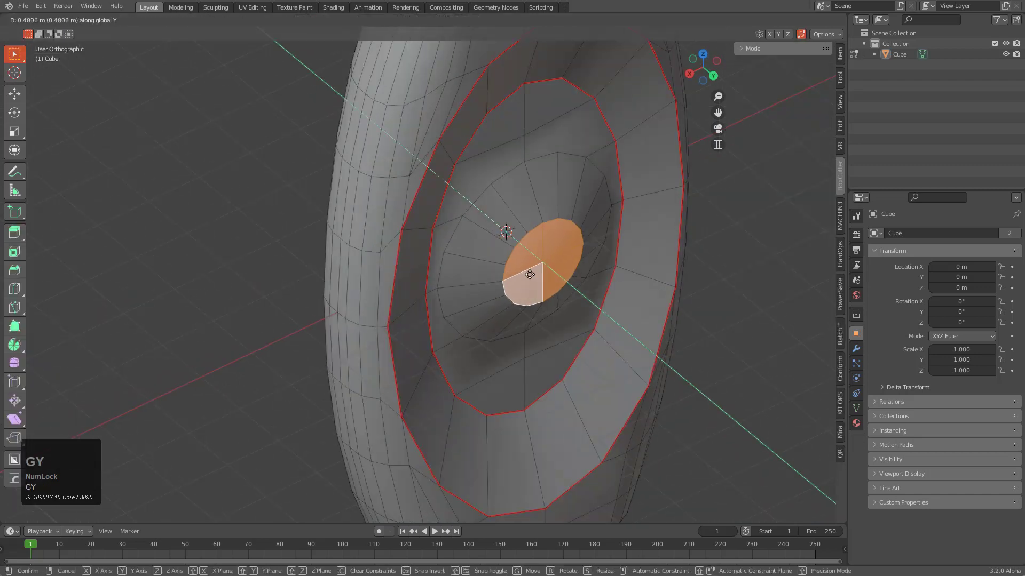
pyautogui.click(606, 255)
# - Mark the raised disc's boundary edges as sharp
pyautogui.press('2')
pyautogui.press('q')
pyautogui.click(607, 256)
pyautogui.scroll(-3, 590, 305)
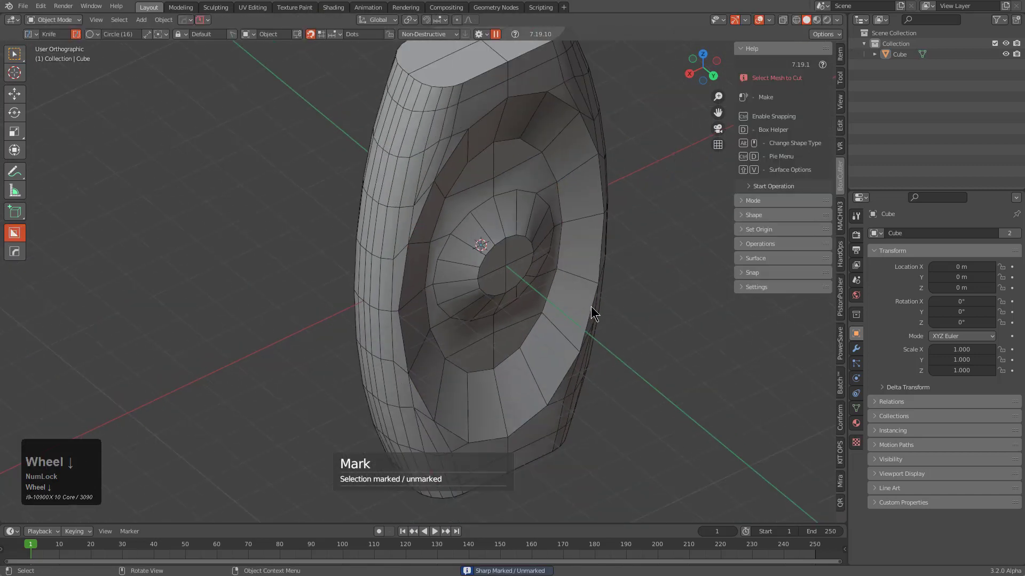
# - Select the outer circle's edge loop, mark it as sharp, and return to Object Mode in the back view
pyautogui.keyDown('alt'); pyautogui.click(535, 227); pyautogui.keyUp('alt')
pyautogui.press('2')
pyautogui.press('q')
pyautogui.click(535, 230)
pyautogui.hotkey('alt', 'a')
pyautogui.hotkey('ctrl', 'z')
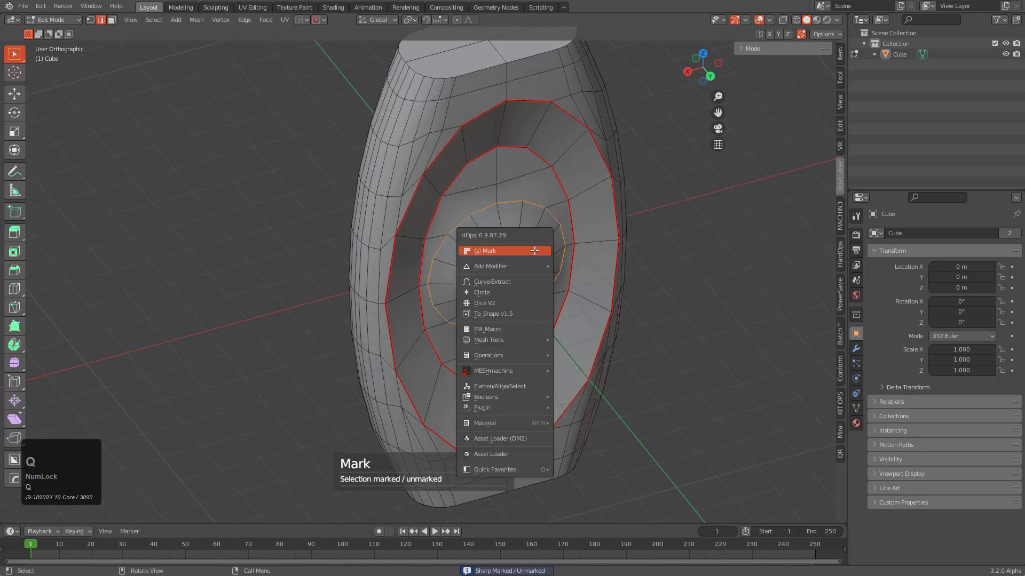
pyautogui.press('q')
pyautogui.click(535, 251)
pyautogui.press('q')
pyautogui.click(534, 252)
pyautogui.press('Tab')
pyautogui.moveTo(542, 276); pyautogui.dragTo(517, 241, button='middle')
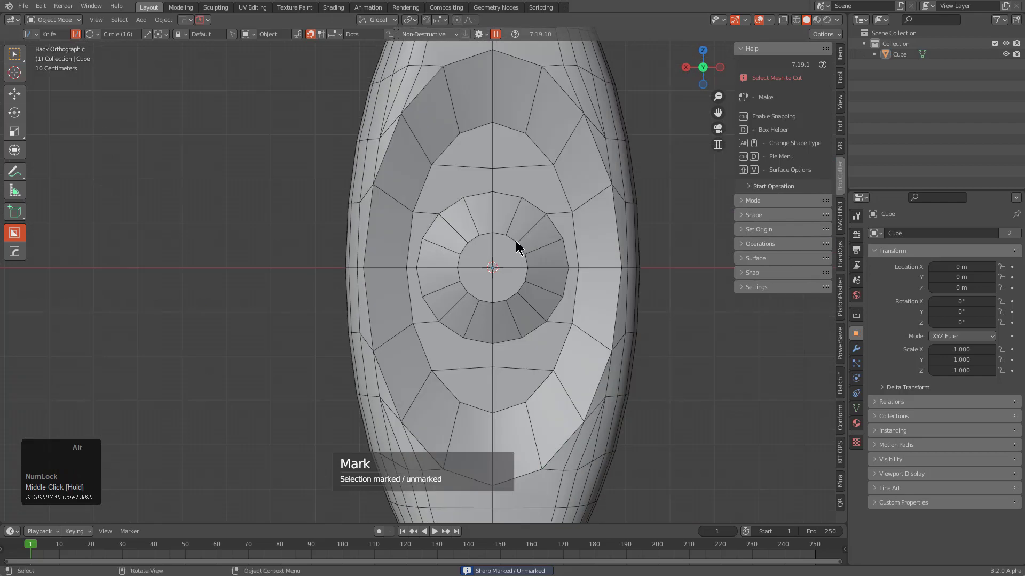
pyautogui.scroll(-2, 444, 121)
pyautogui.scroll(2, 491, 169)
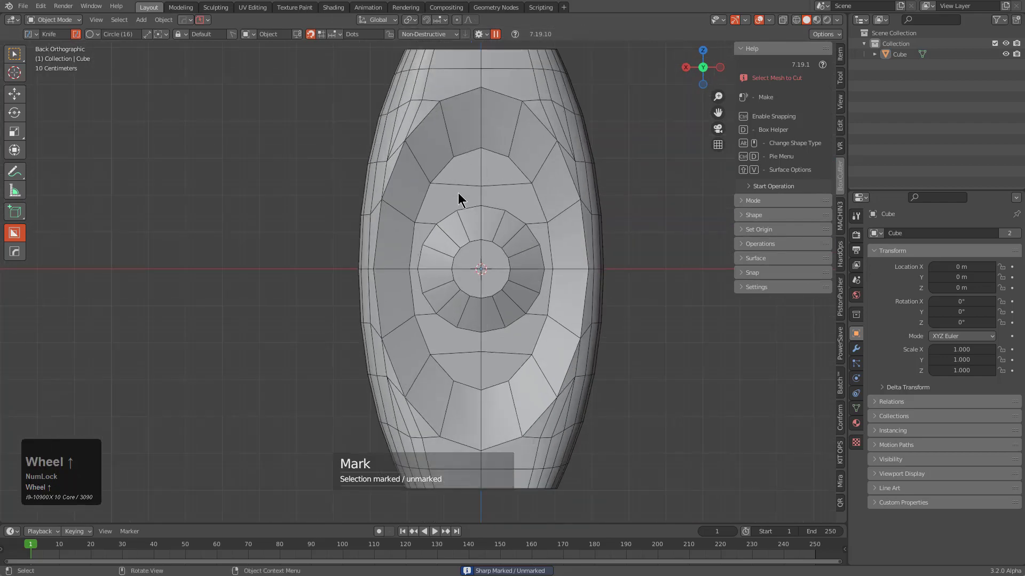